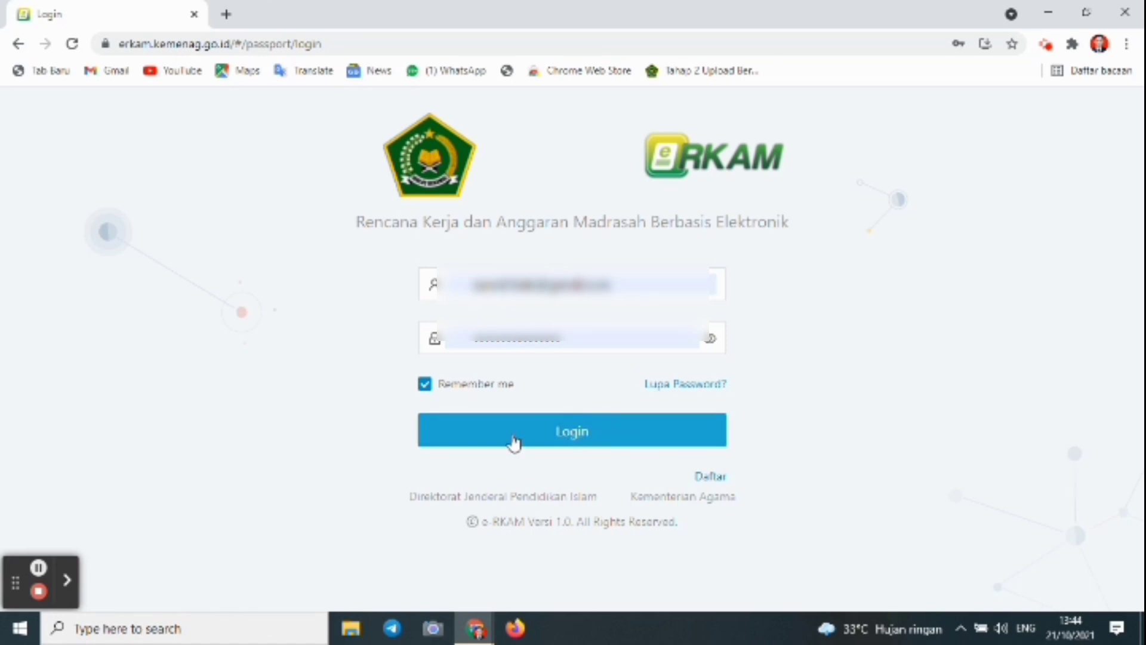
- Log in with the prefilled credentials and open the Staf Madrasah list under Pengaturan
left_click(572, 442)
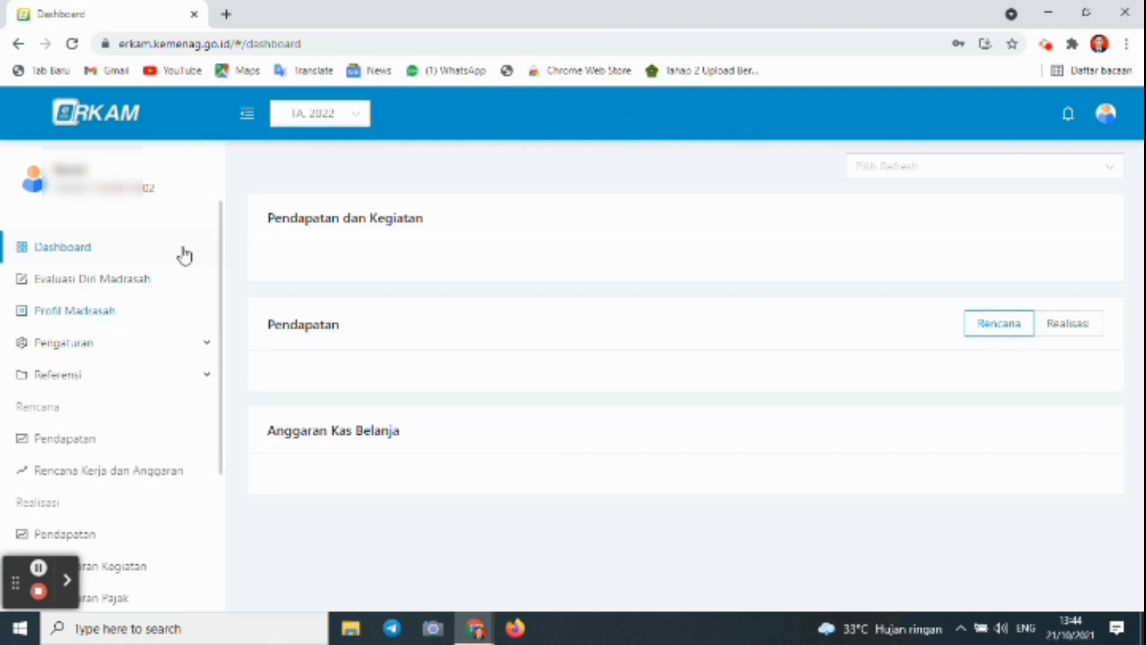
left_click(90, 346)
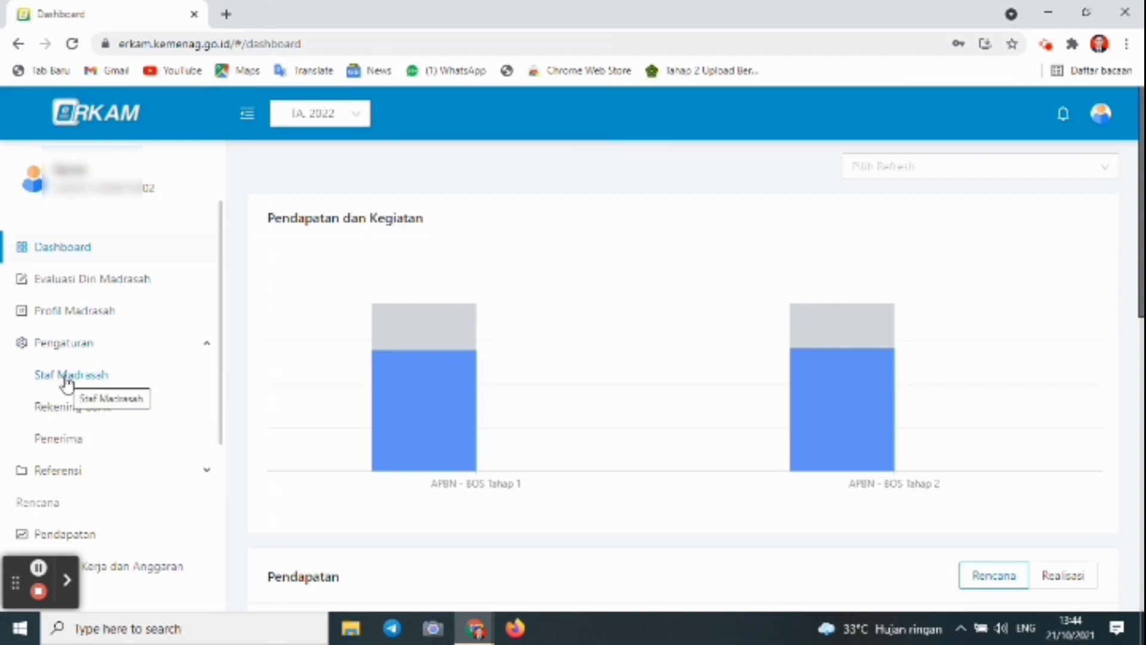
left_click(66, 376)
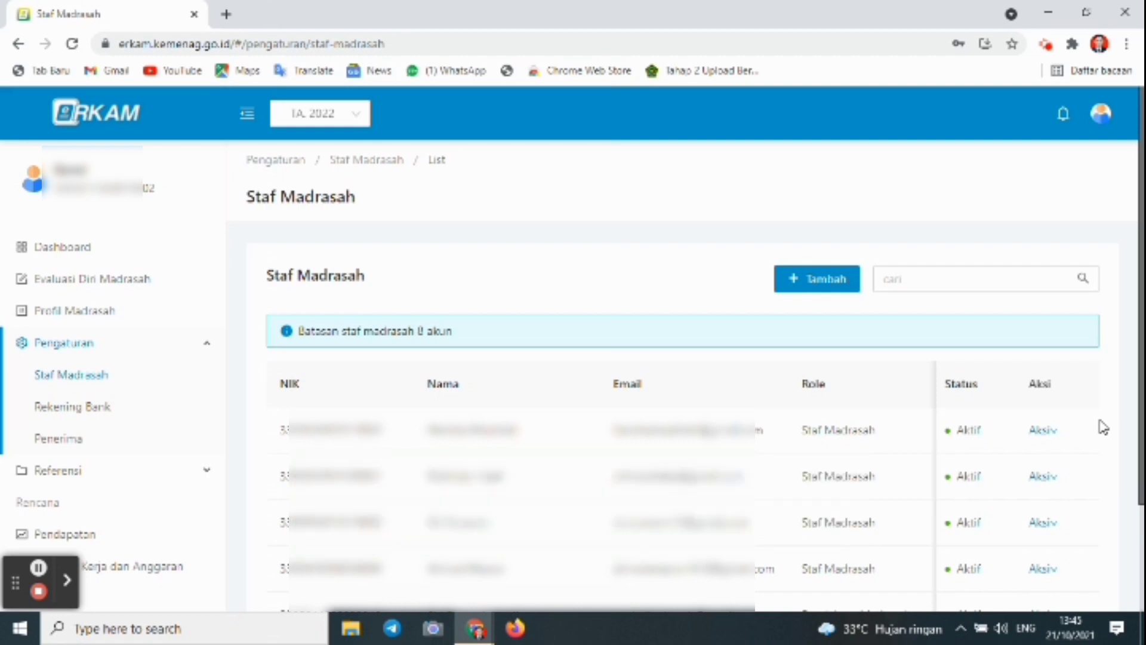
- Open the form for adding a madrasah staff member and review the available Role options
left_click(809, 283)
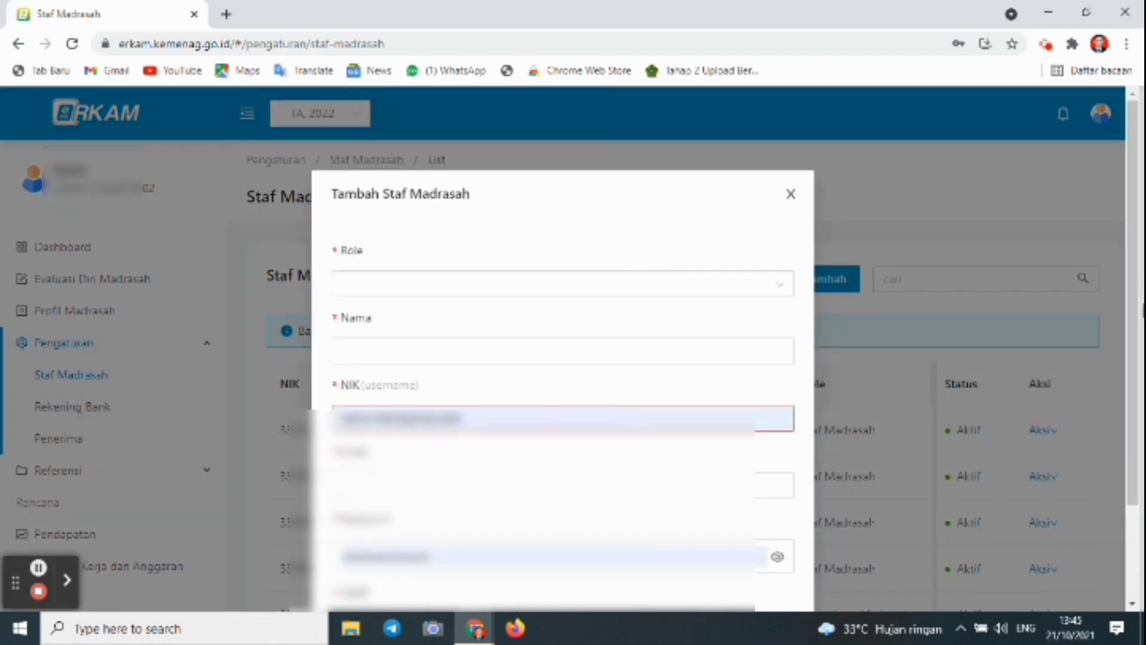
scroll(1126, 295, "down", 1)
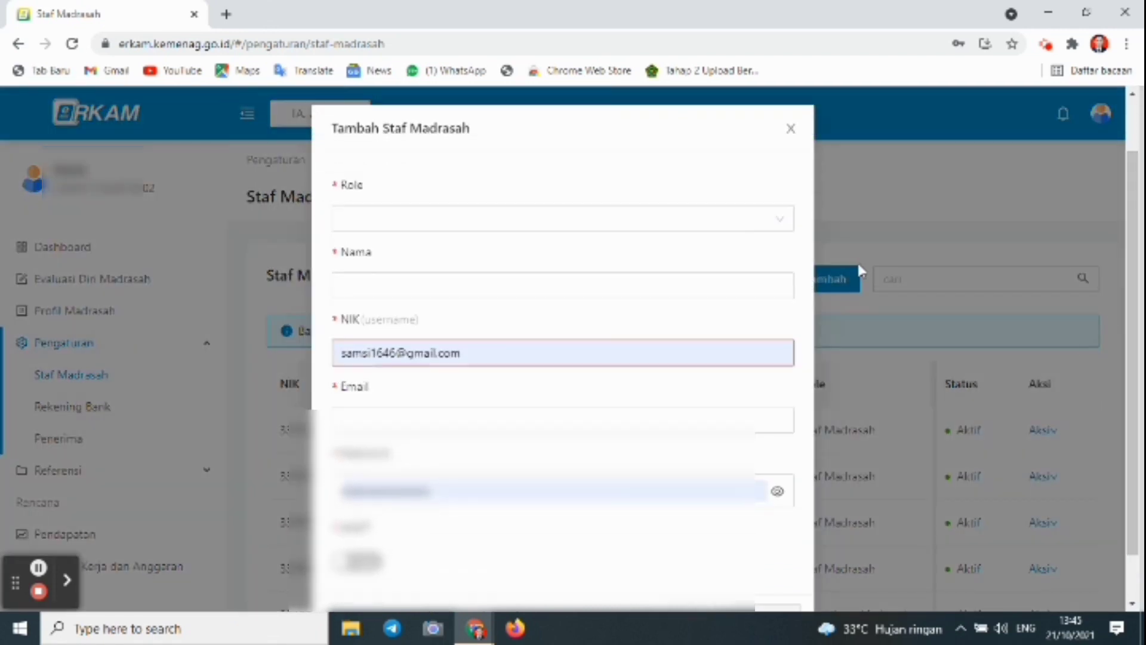
left_click(742, 225)
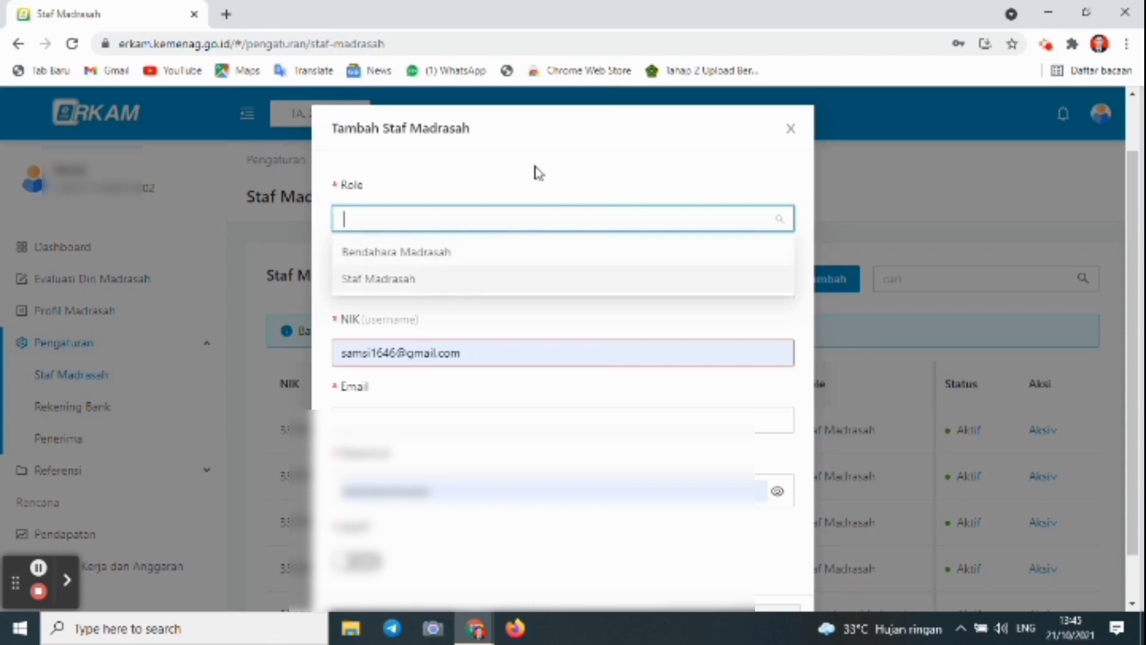
left_click(575, 170)
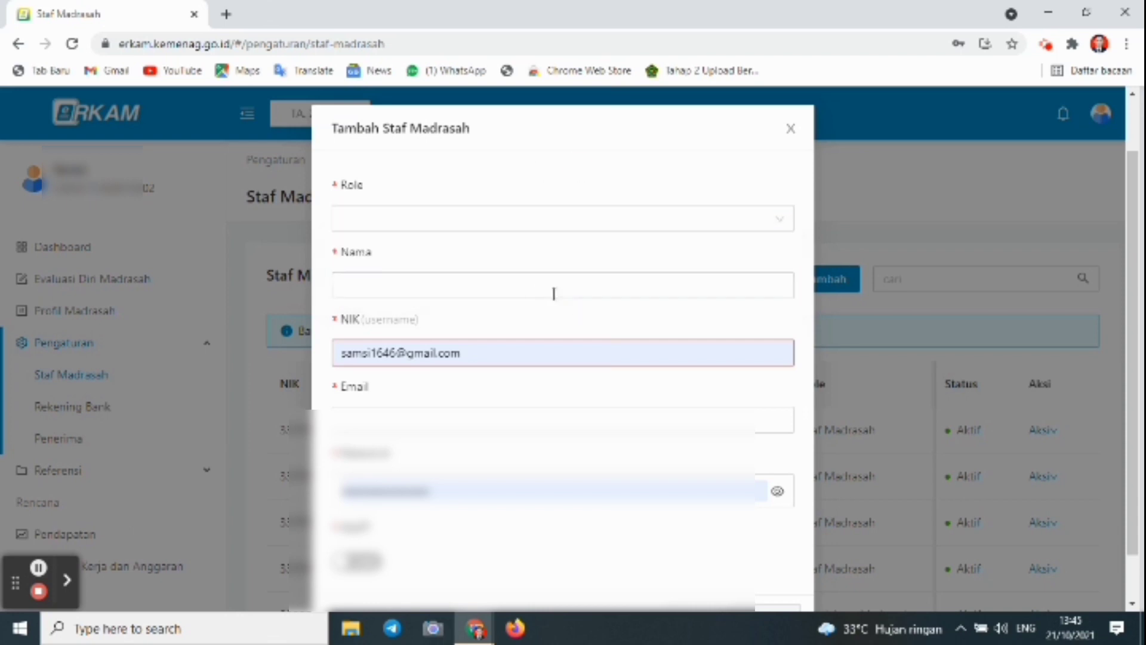
- Clear the prefilled NIK (username) field in the new staff form
left_click(467, 353)
key("BackSpace")
key("BackSpace")
key("BackSpace")
key("BackSpace")
key("BackSpace")
key("BackSpace")
key("BackSpace")
key("BackSpace")
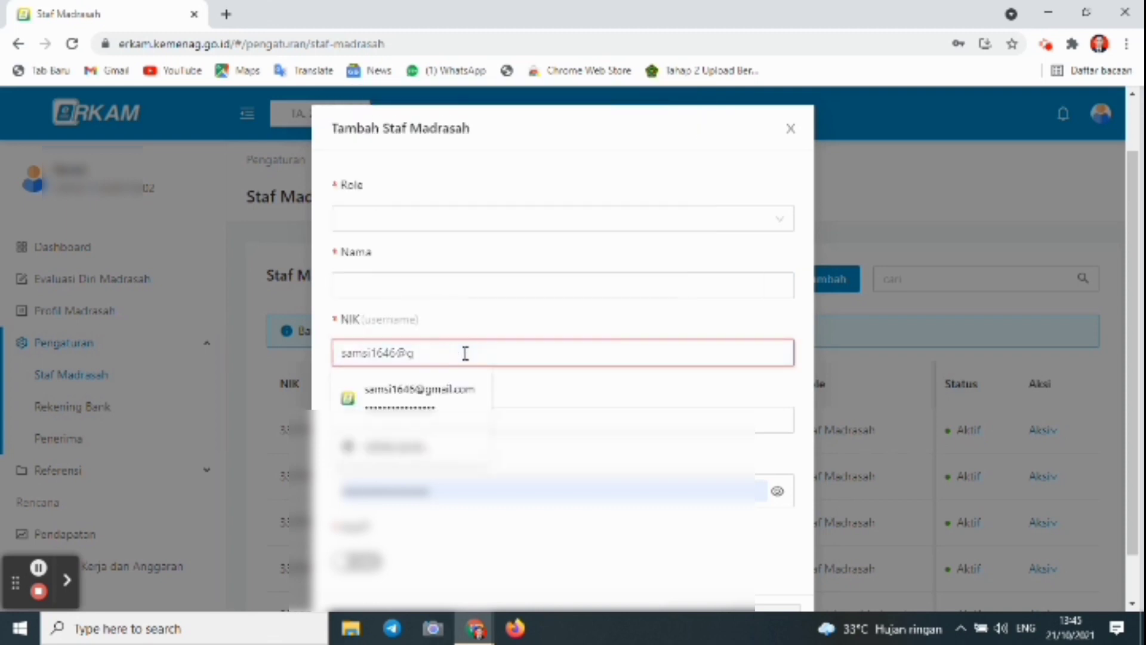
key("BackSpace")
key("BackSpace")
key("BackSpace")
key("BackSpace")
key("BackSpace")
key("BackSpace")
key("BackSpace")
key("BackSpace")
key("BackSpace")
key("BackSpace")
key("BackSpace")
- Review the Email, Nama and remaining fields of the new staff form, and close it without saving
left_click(475, 419)
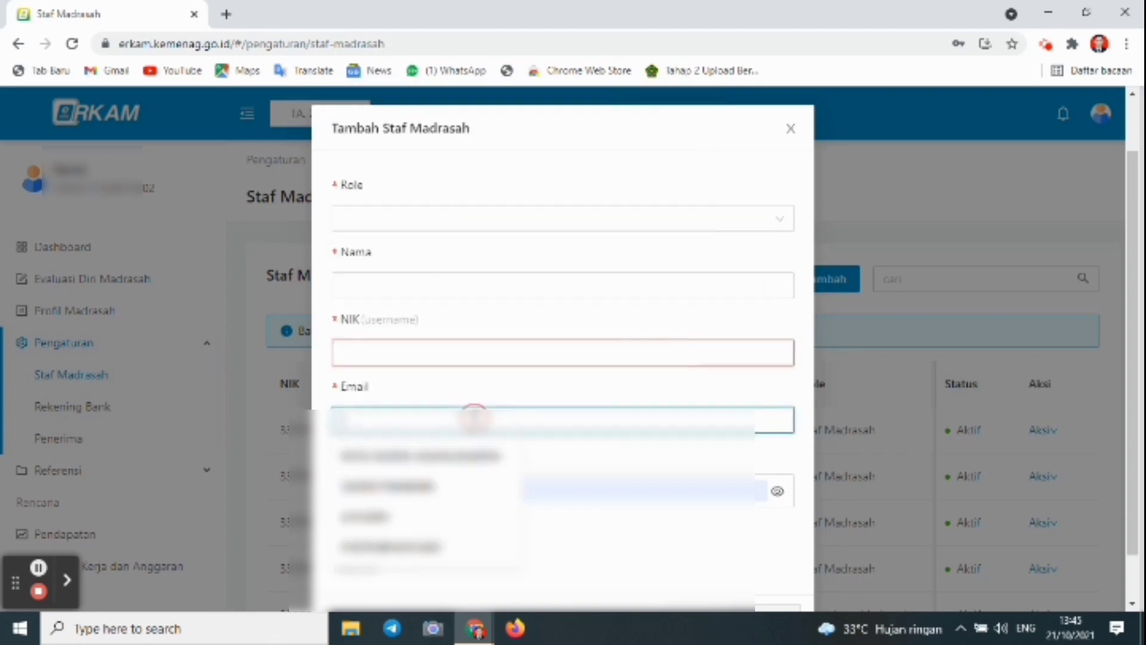
left_click(747, 286)
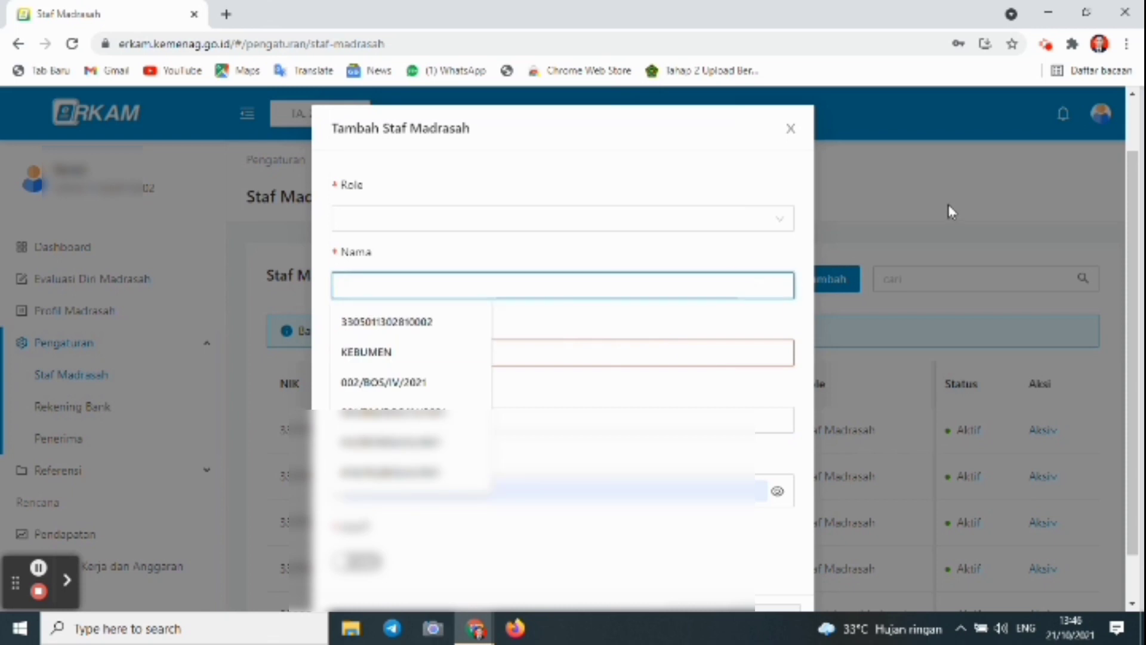
left_click(881, 195)
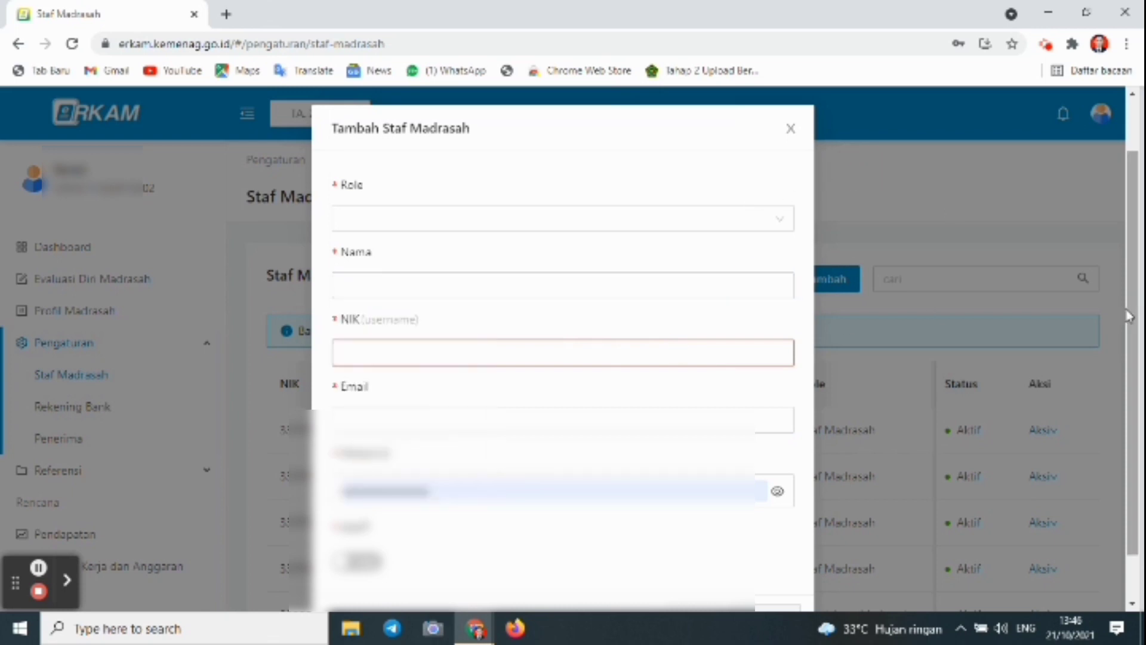
scroll(1128, 316, "down", 1)
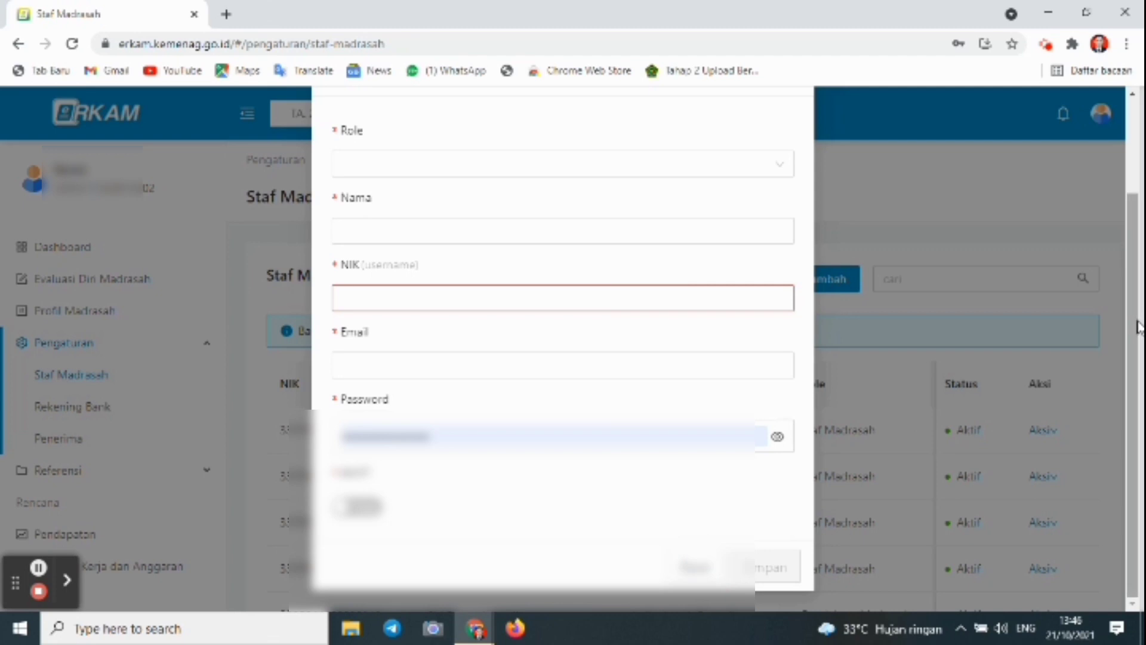
scroll(1138, 326, "up", 2)
left_click(788, 197)
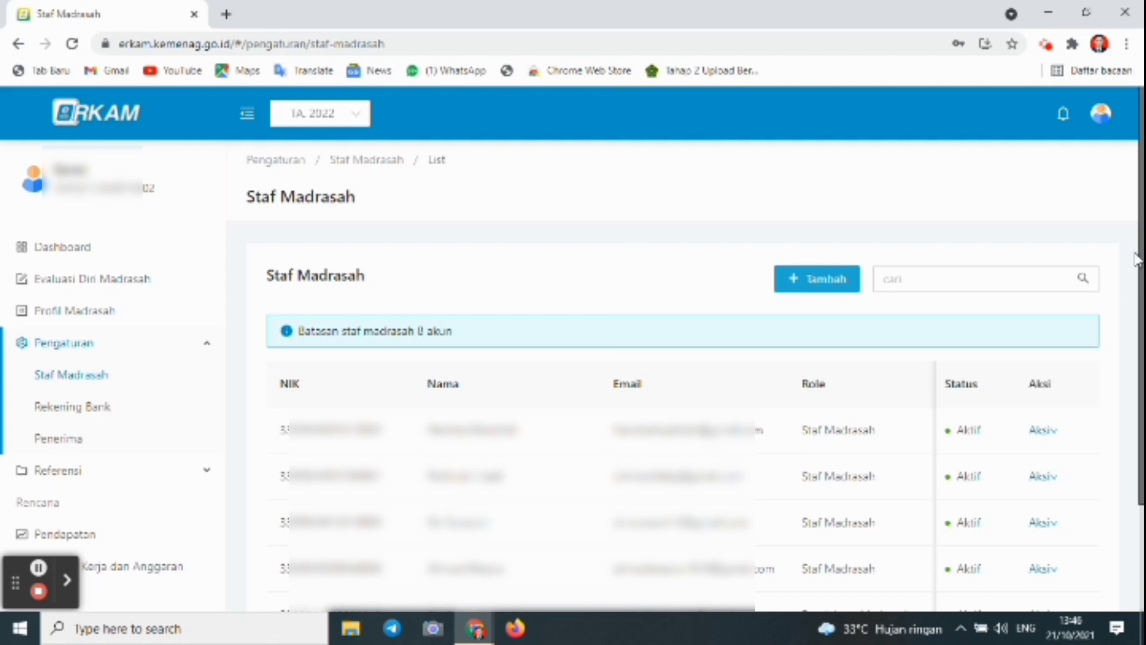
- Examine the edit form of the first staff member in the list with its password unmasked, and close it without saving
left_click_drag(1137, 258, 1140, 364)
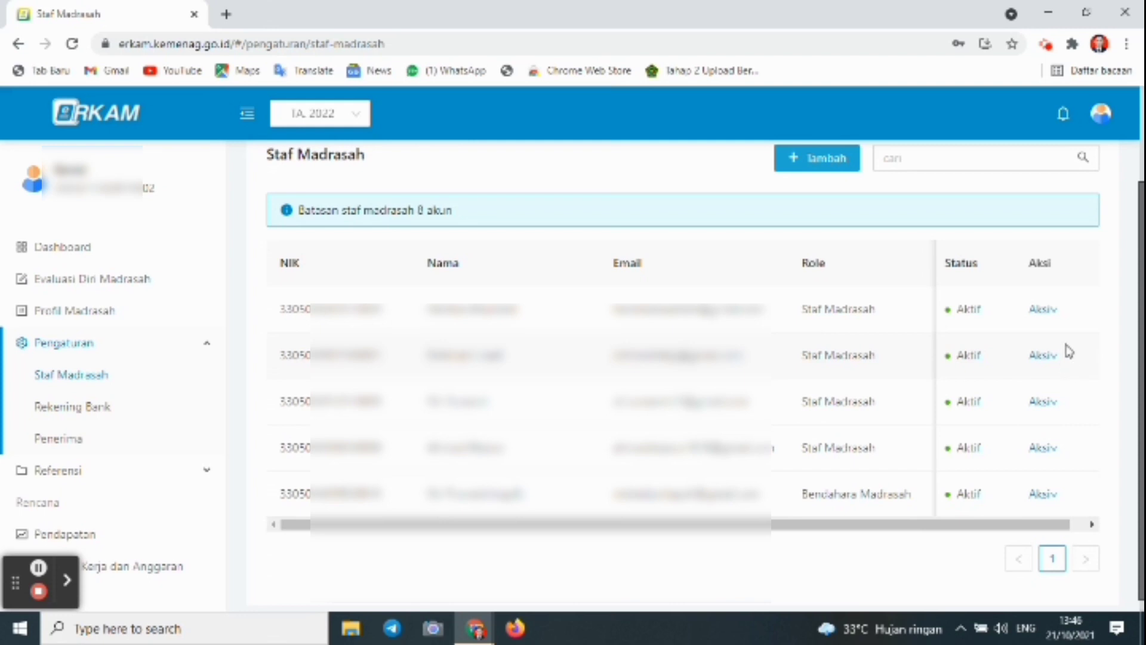
left_click(1048, 310)
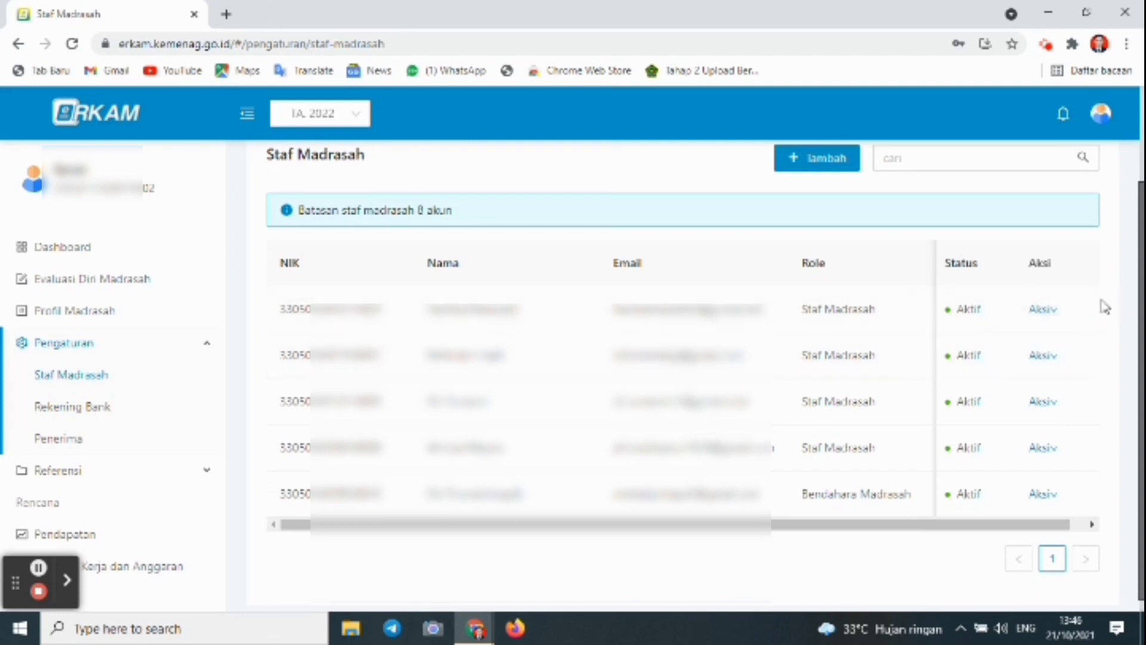
mouse_move(1049, 312)
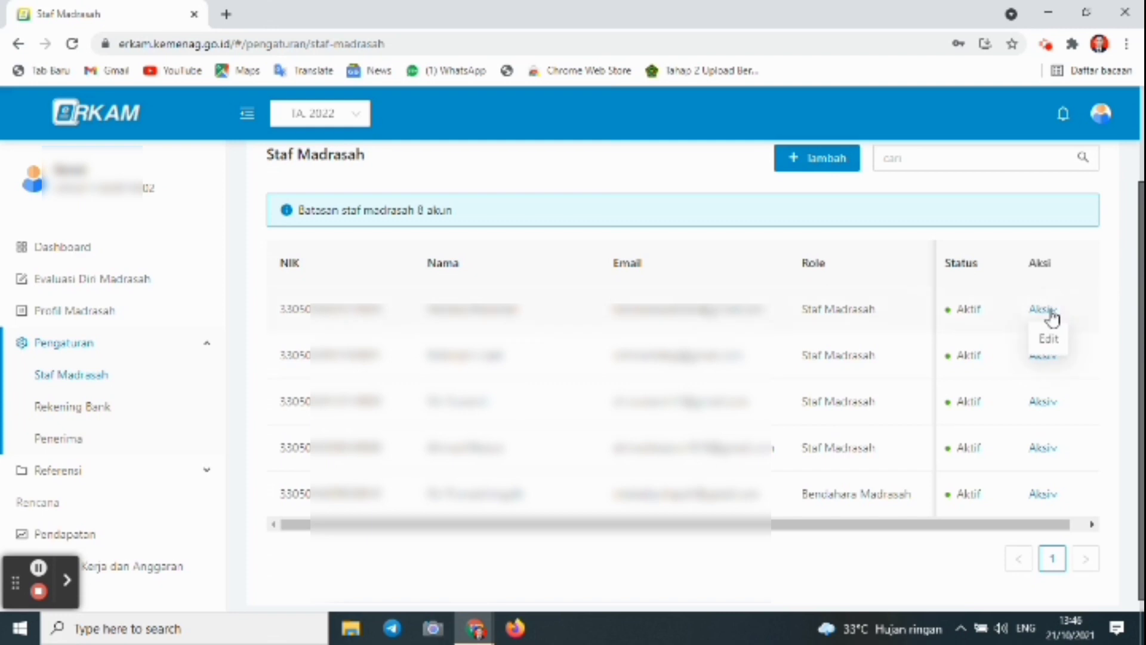
left_click(1049, 339)
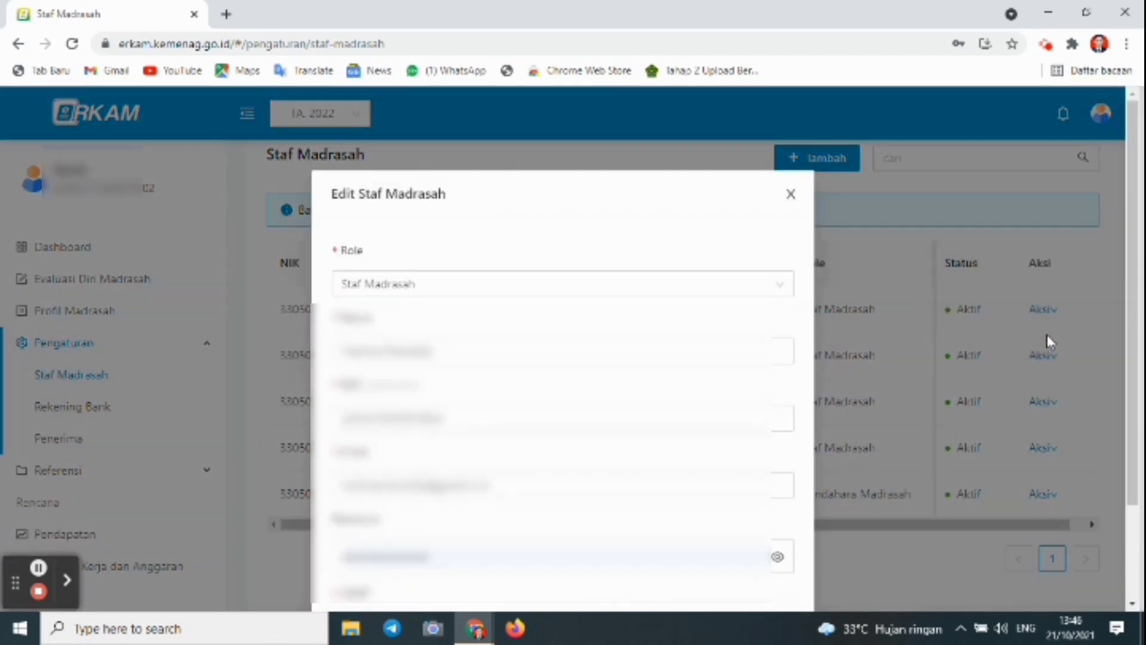
scroll(1129, 257, "down", 2)
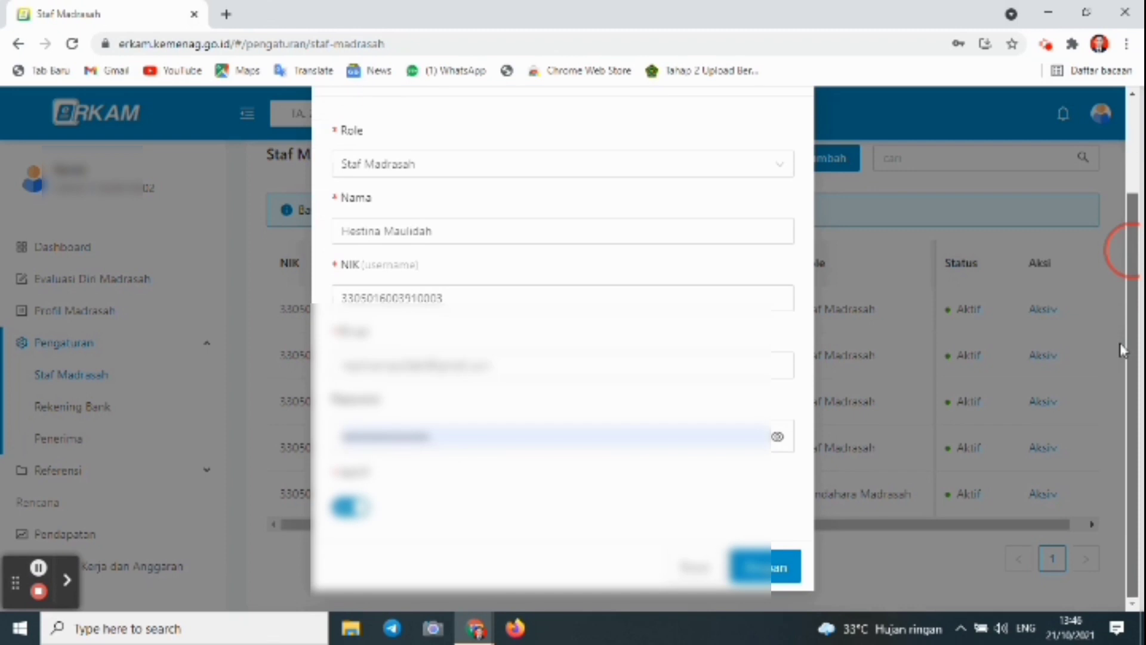
left_click(777, 437)
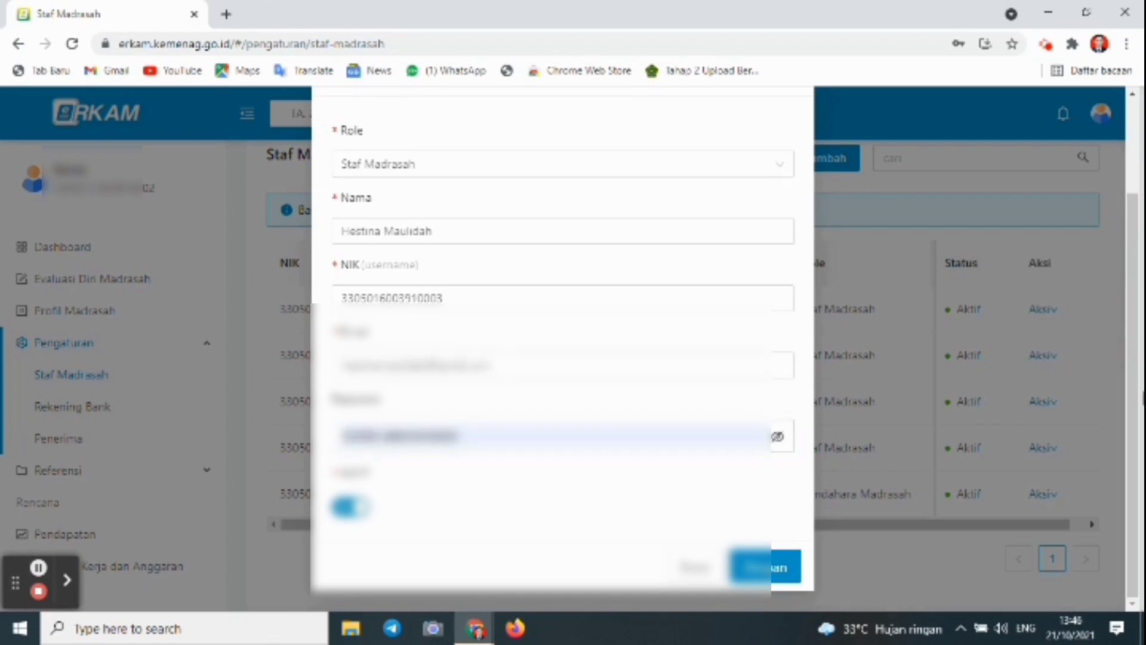
left_click_drag(1130, 412, 1118, 320)
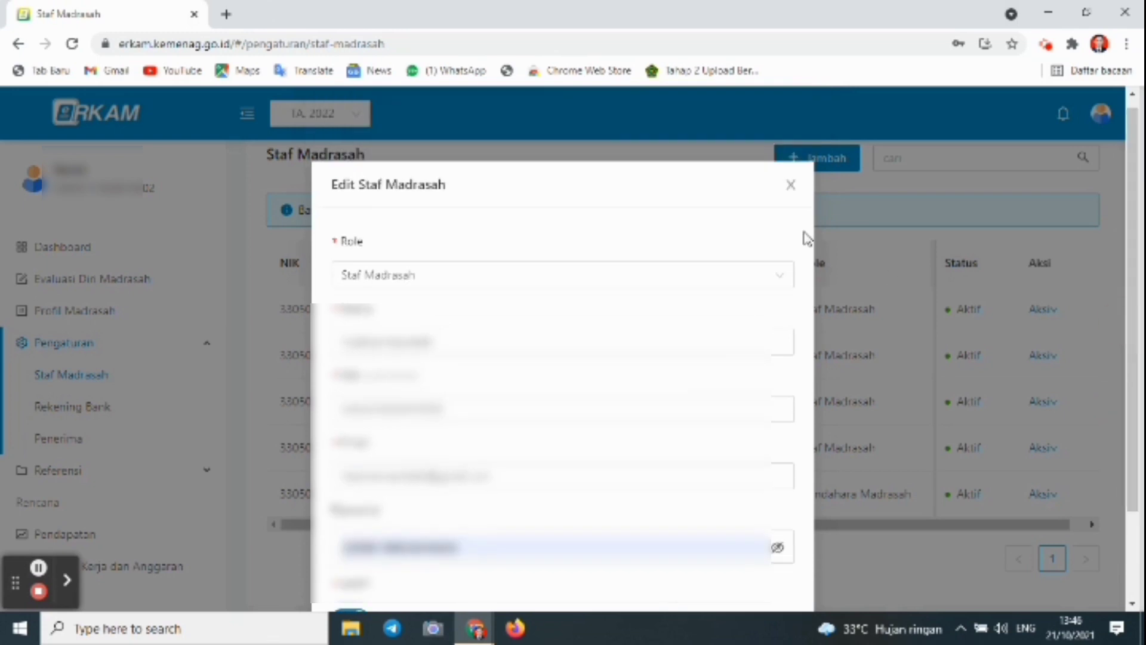
left_click(791, 186)
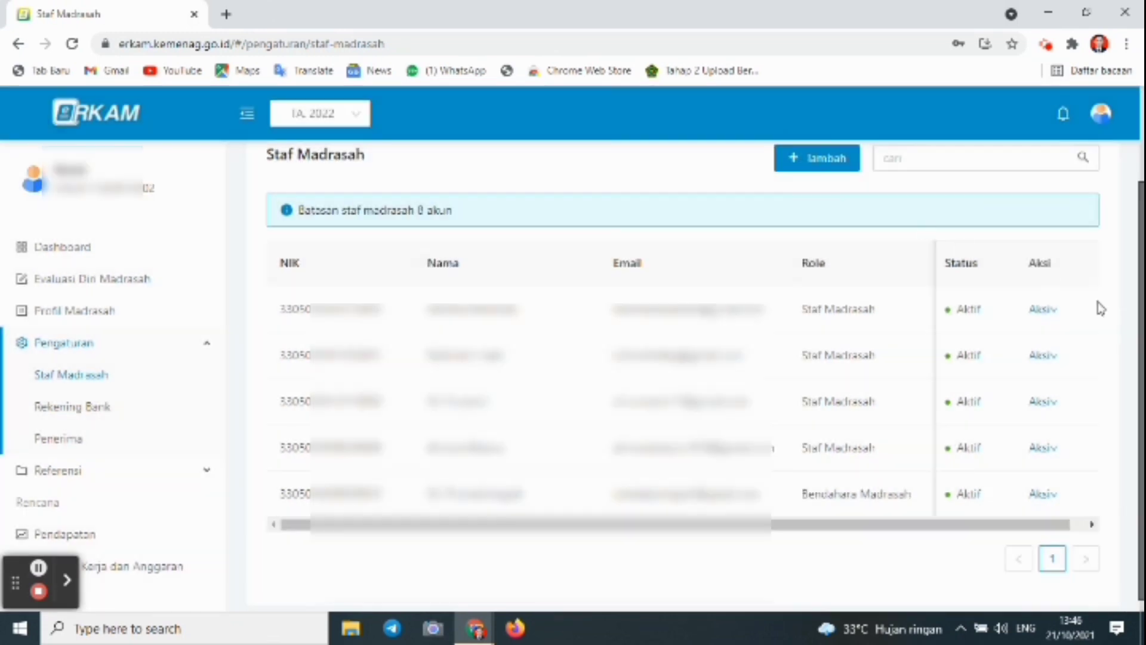
- Reopen the first listed staff member's edit form to check the Role field, and close it unchanged
left_click_drag(1130, 325, 1135, 235)
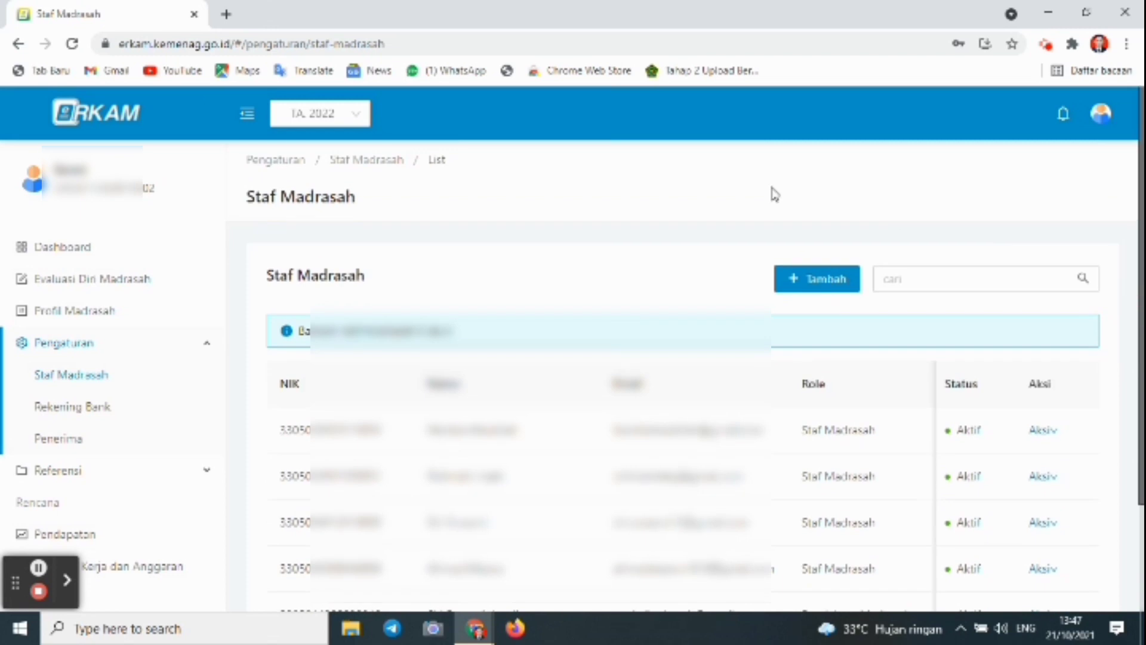
left_click(684, 199)
mouse_move(1042, 438)
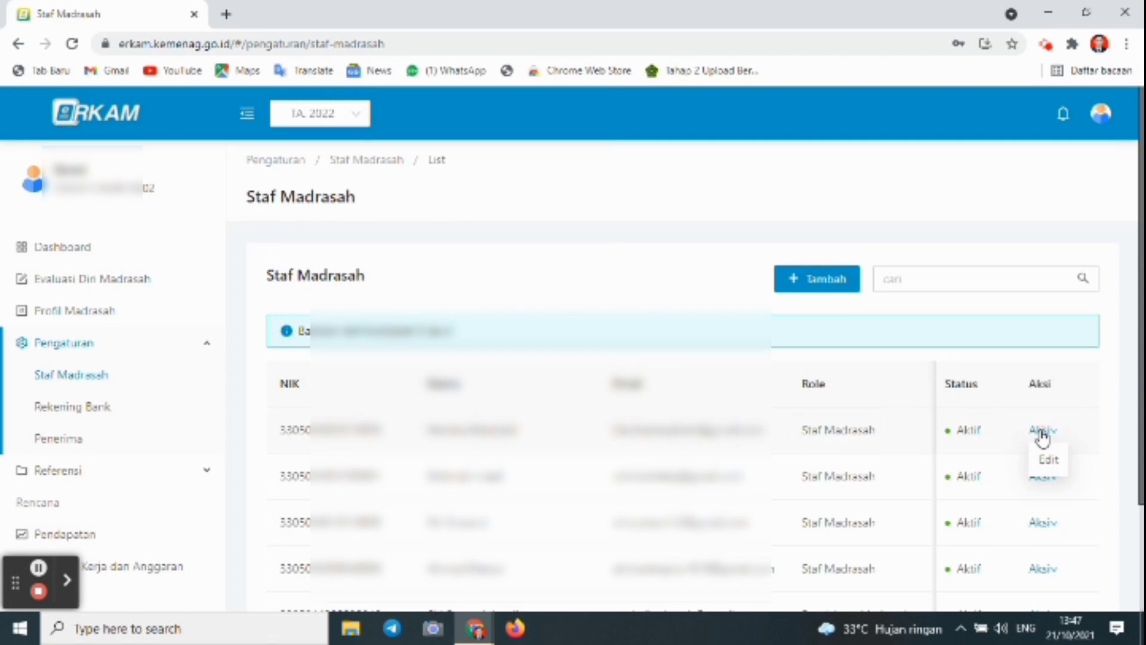
left_click(1048, 459)
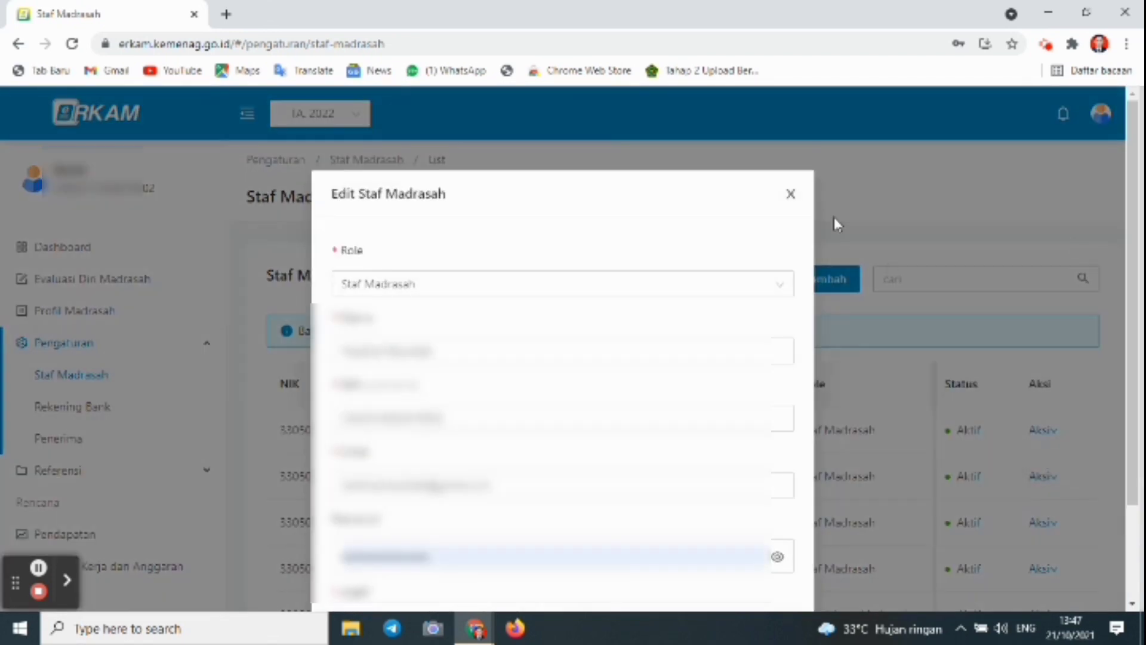
left_click(791, 195)
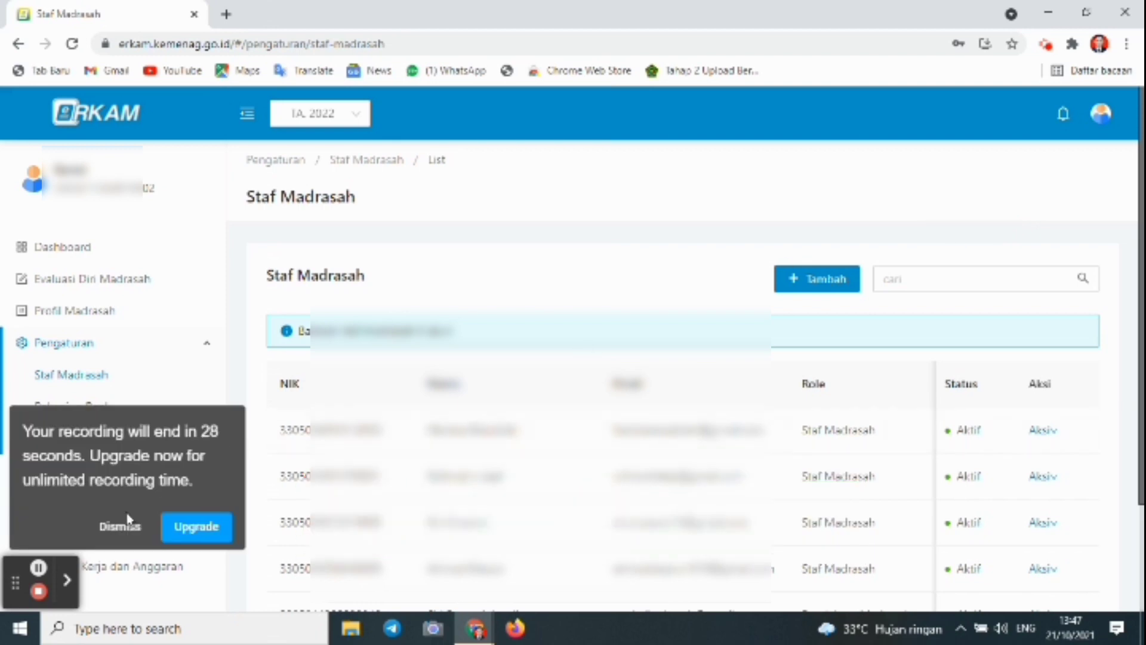
left_click(116, 527)
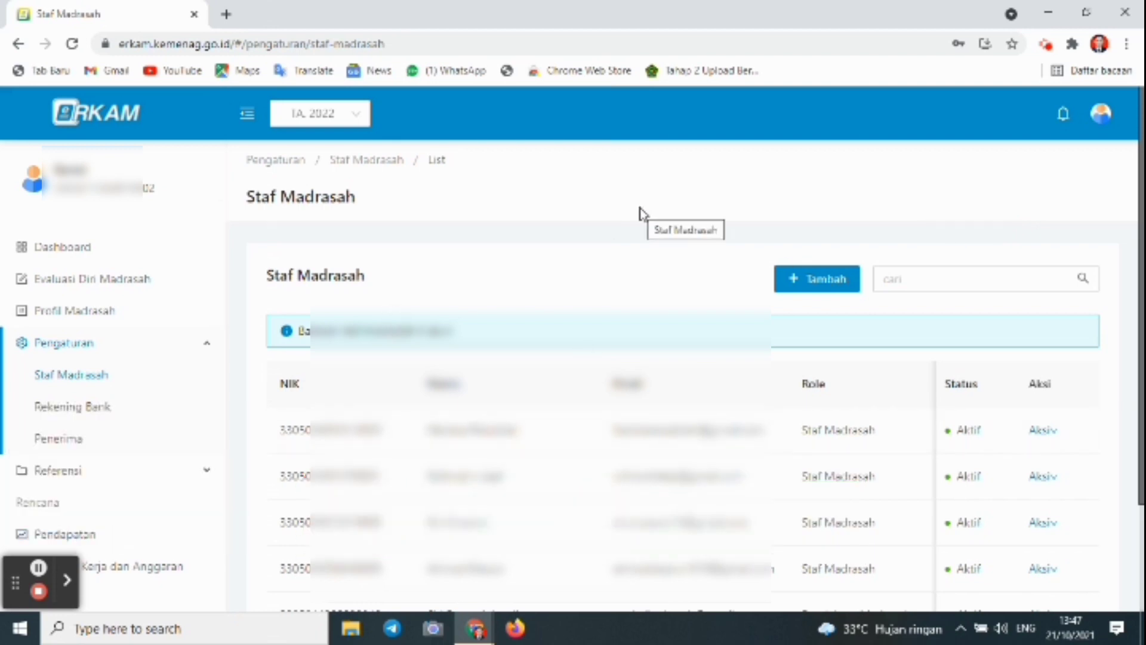